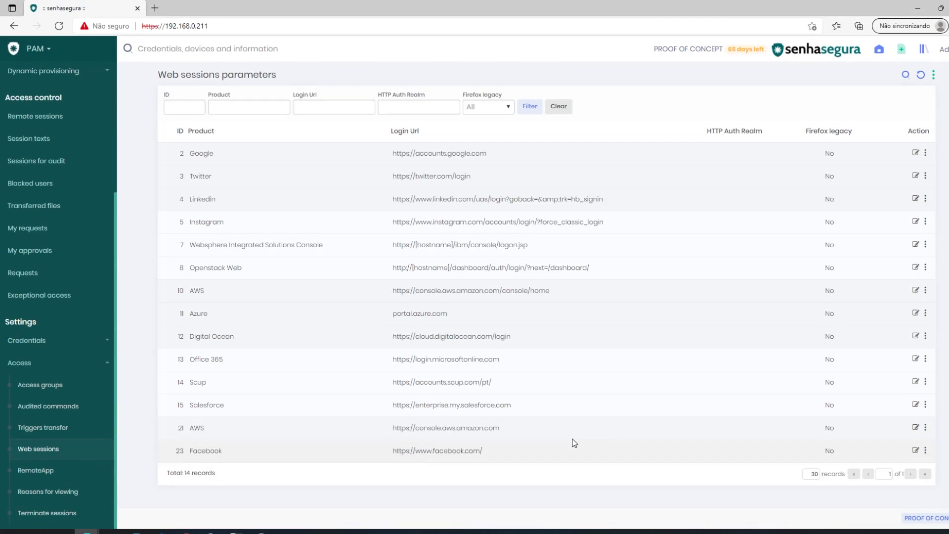
Open the Facebook web session's parameters for editing, save the record, and close its window.
click(913, 452)
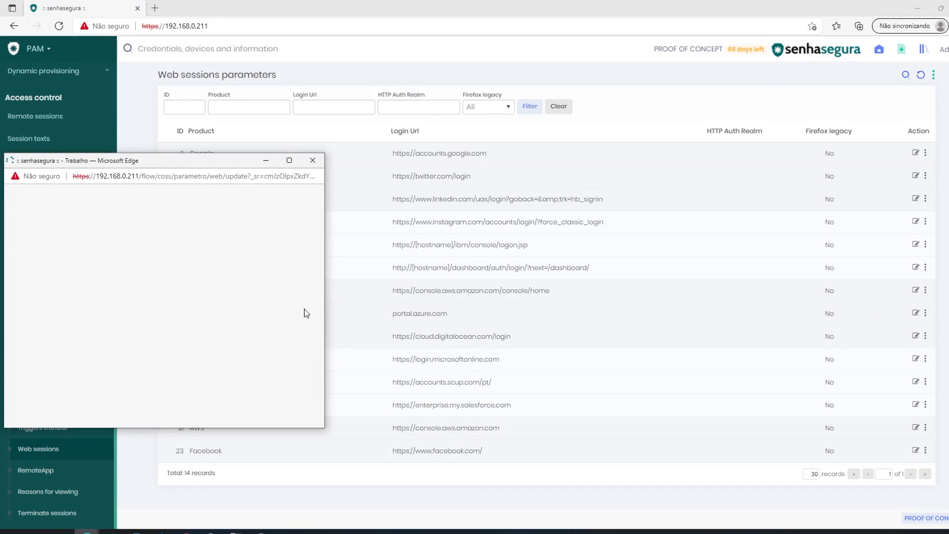
click(451, 148)
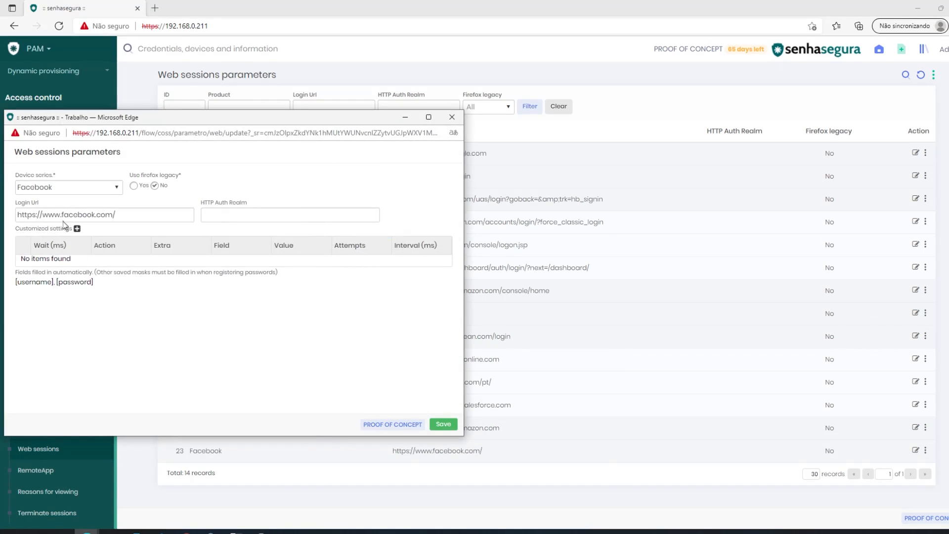
click(443, 424)
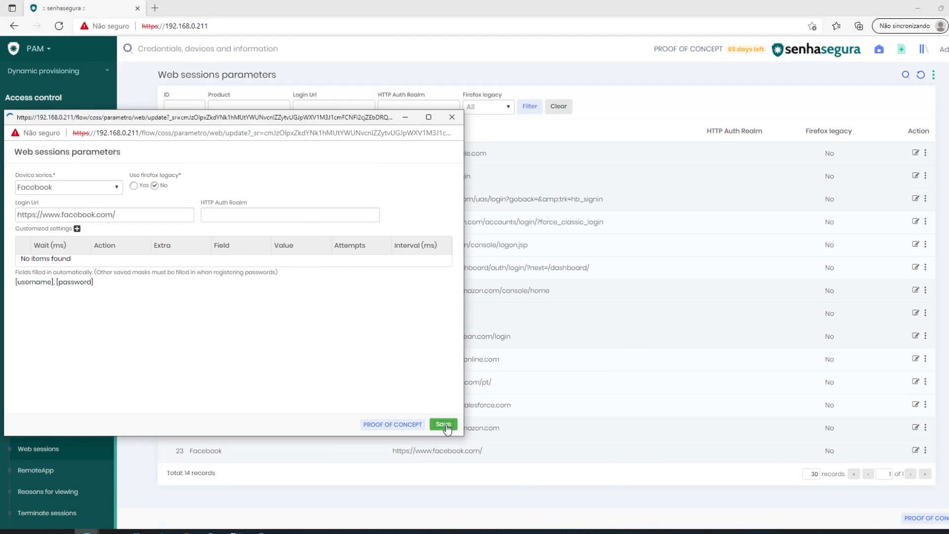
click(452, 119)
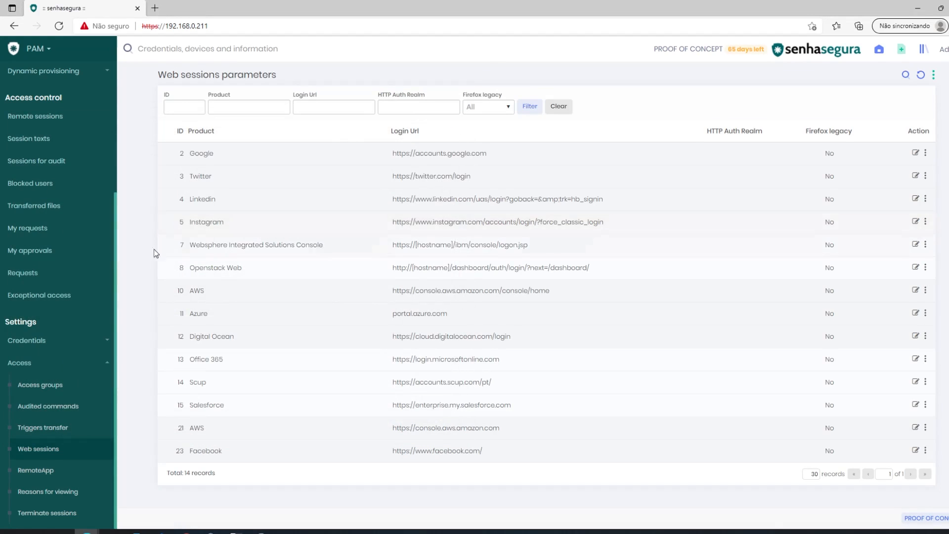
Go to the RemoteApp settings and start a new RemoteApp entry.
click(45, 454)
click(39, 474)
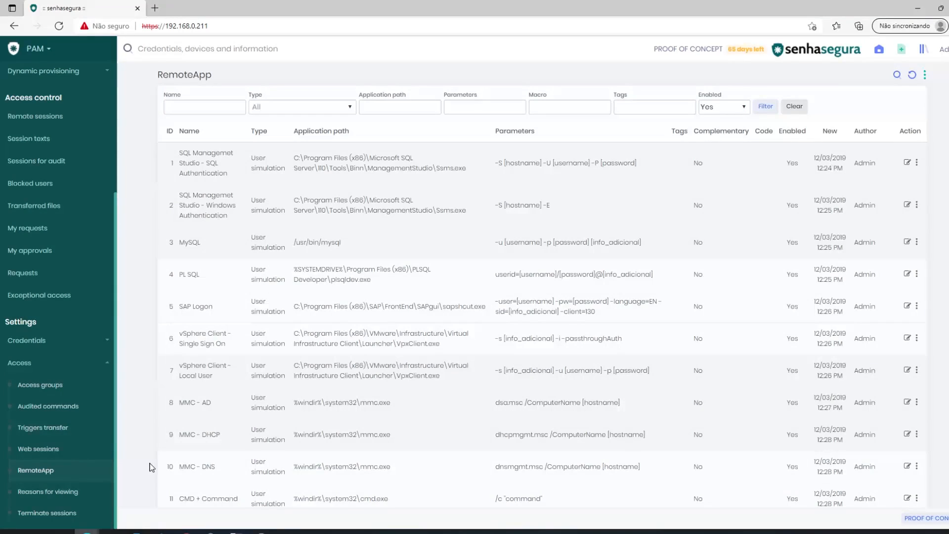
scroll(131, 400, down, 2)
scroll(131, 400, up, 2)
click(924, 80)
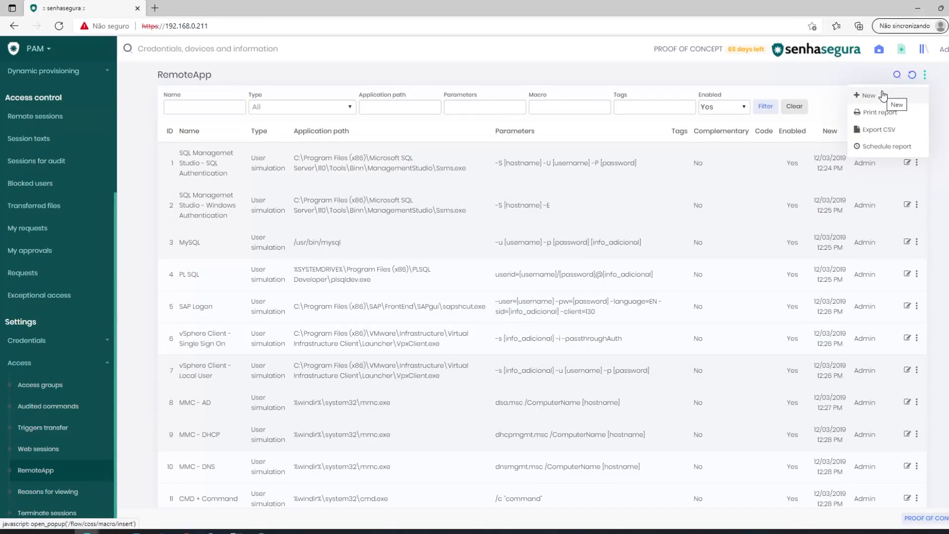
click(866, 95)
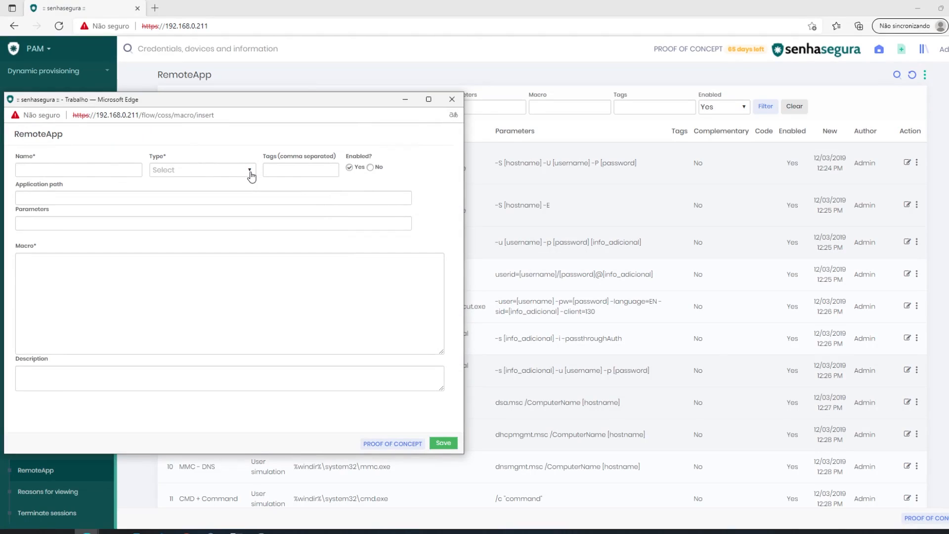
Name the new RemoteApp Facebook and set its type to User simulation.
click(121, 170)
text(Facob)
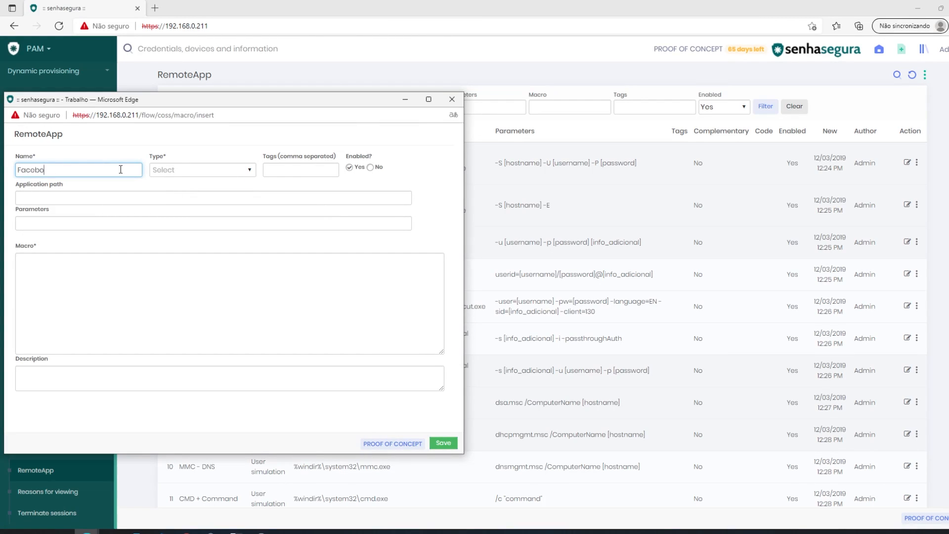
text(ook)
click(250, 172)
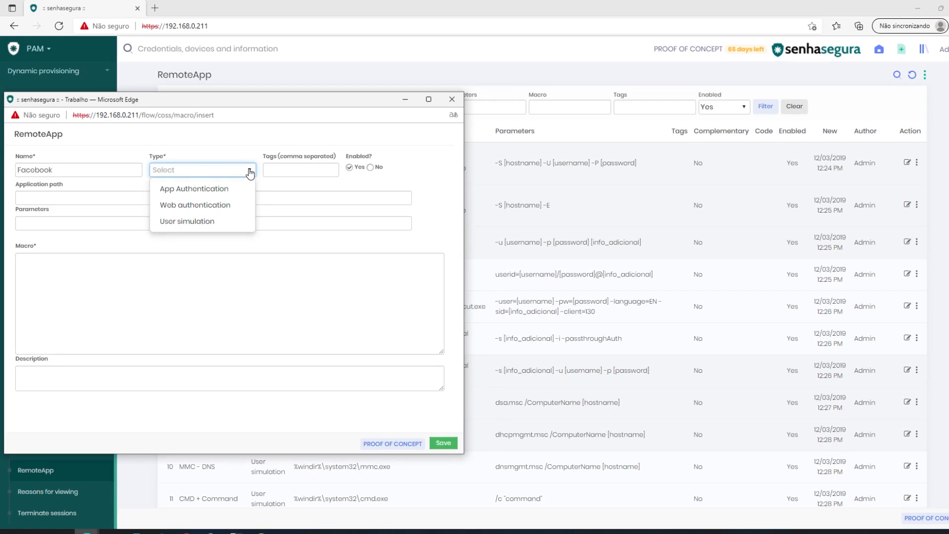
click(197, 227)
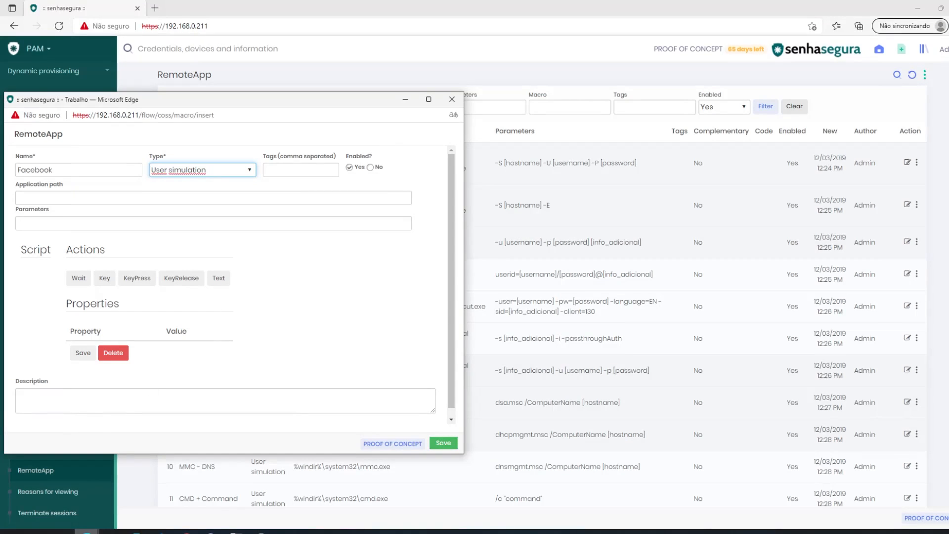
Switch to the Facebook login page and rehearse the keyboard login with [username] and the password, moving focus to the login control.
mouse_move(90, 528)
click(164, 494)
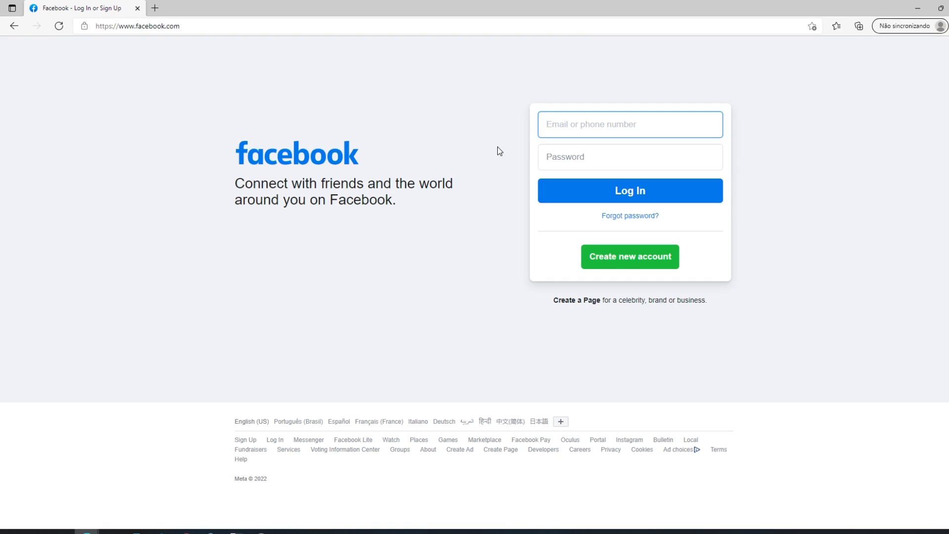
text([username])
key(Tab)
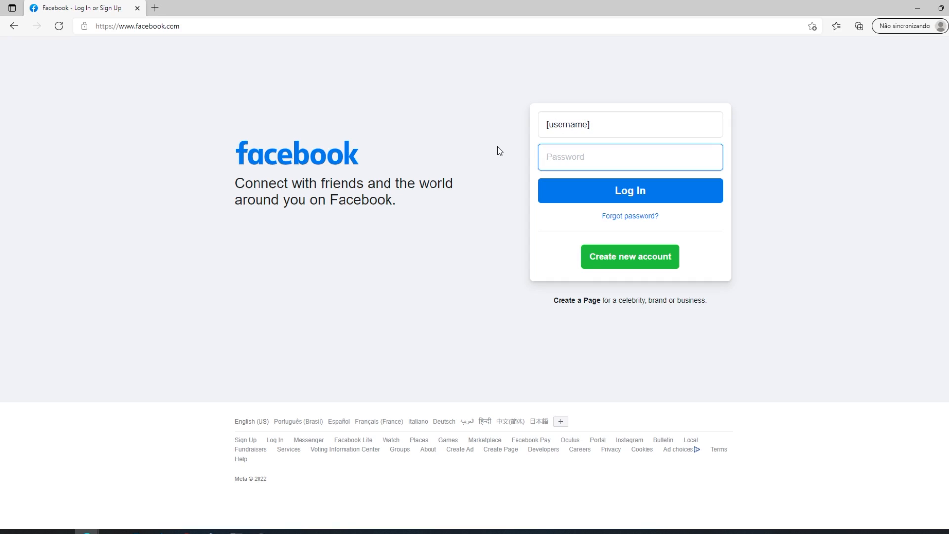
text(••)
key(Tab)
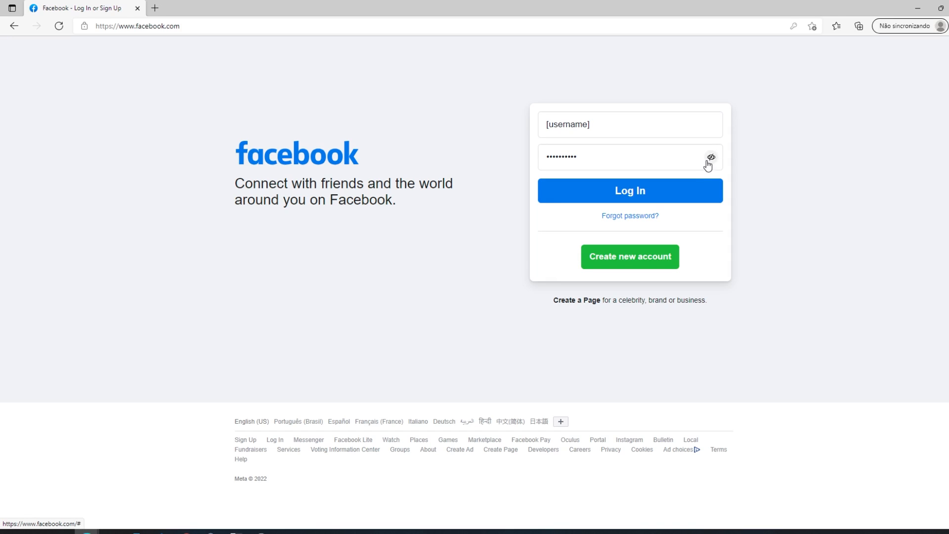
key(Tab)
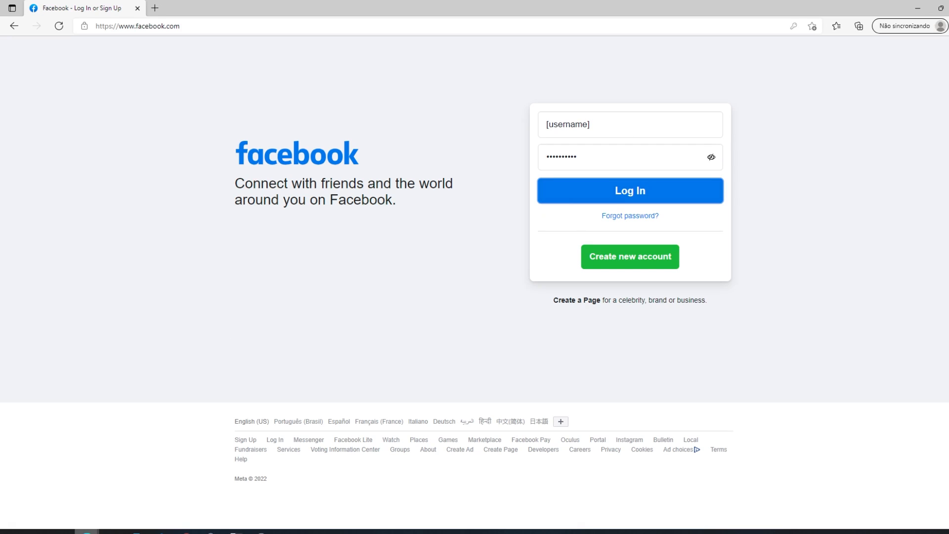
Reduce the Facebook window from full screen and place the RemoteApp form next to its login page.
click(244, 496)
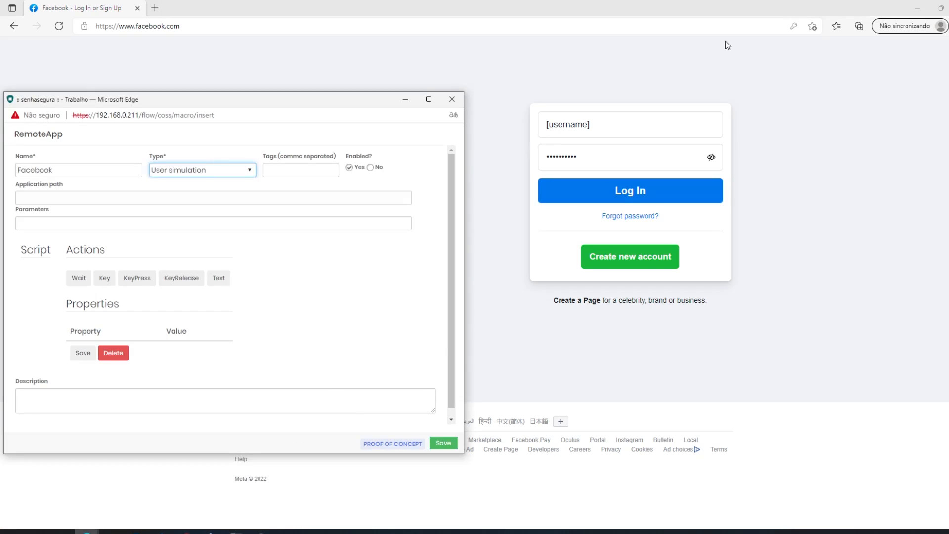
click(941, 9)
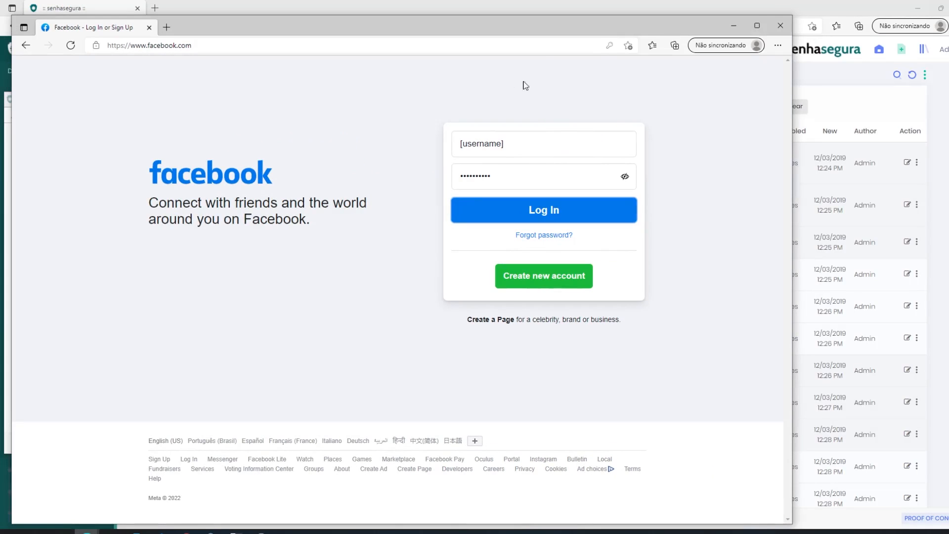
click(87, 531)
click(242, 496)
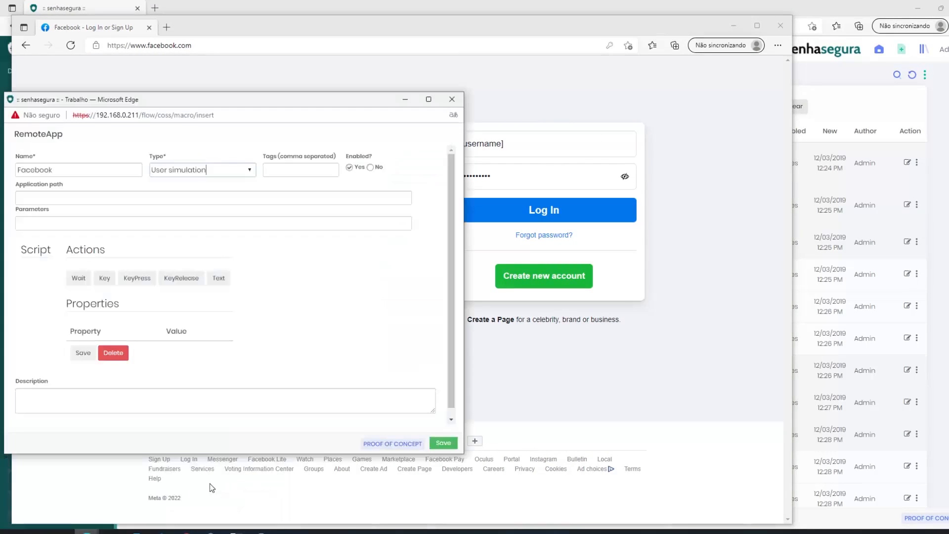
drag(244, 102, 731, 154)
drag(796, 156, 797, 178)
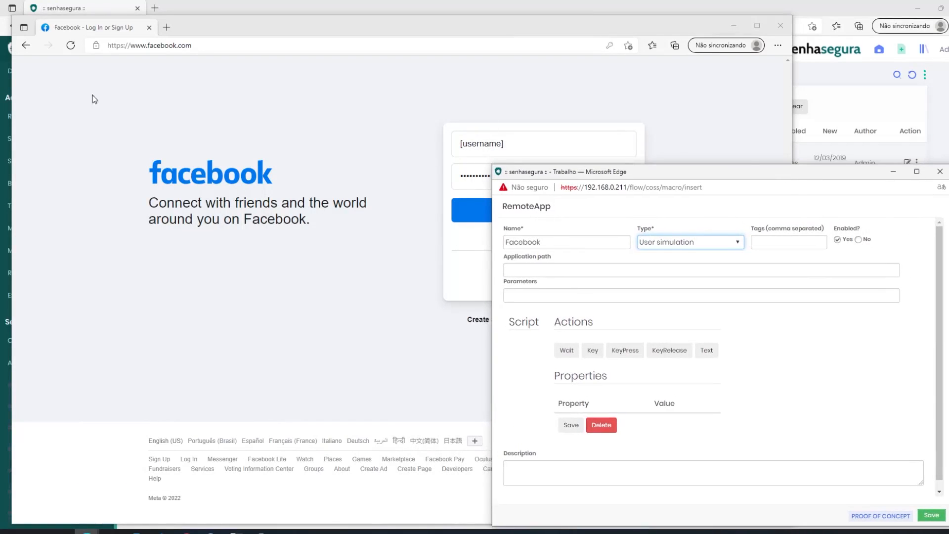
Reload the Facebook login page to clear its fields and reposition the RemoteApp form so it is fully visible.
click(70, 45)
mouse_move(87, 530)
click(226, 494)
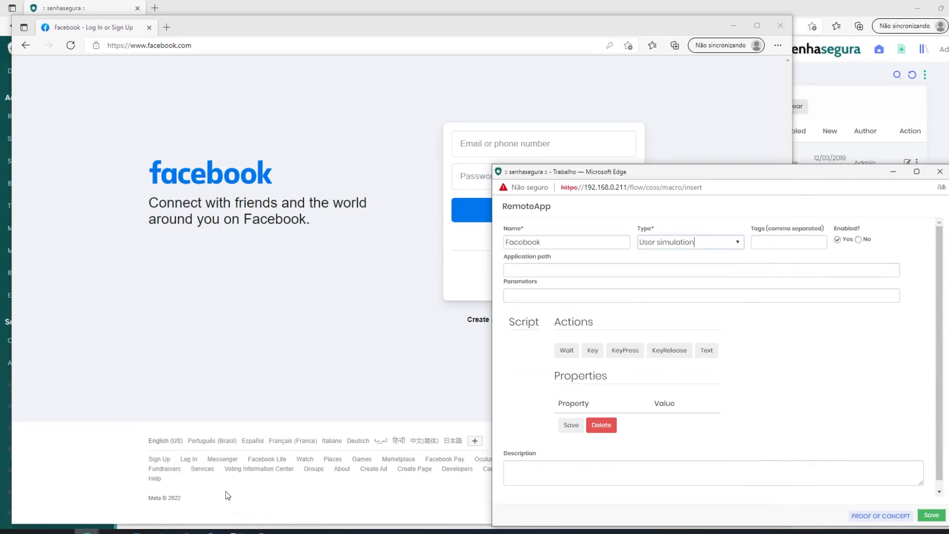
click(701, 253)
drag(657, 174, 654, 181)
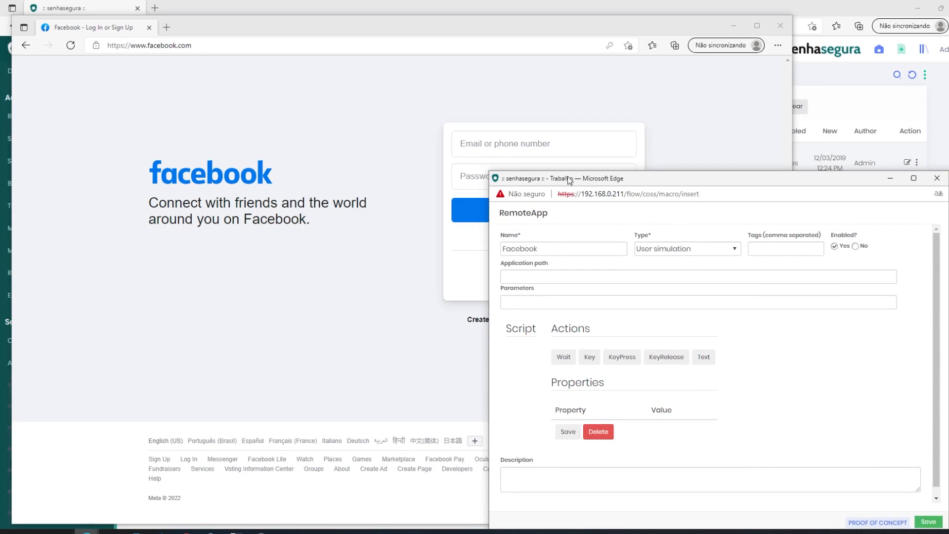
drag(571, 179, 573, 154)
Add a Wait action with an interval of 60000 to the script, and narrow the Facebook window to fit beside the form.
click(565, 334)
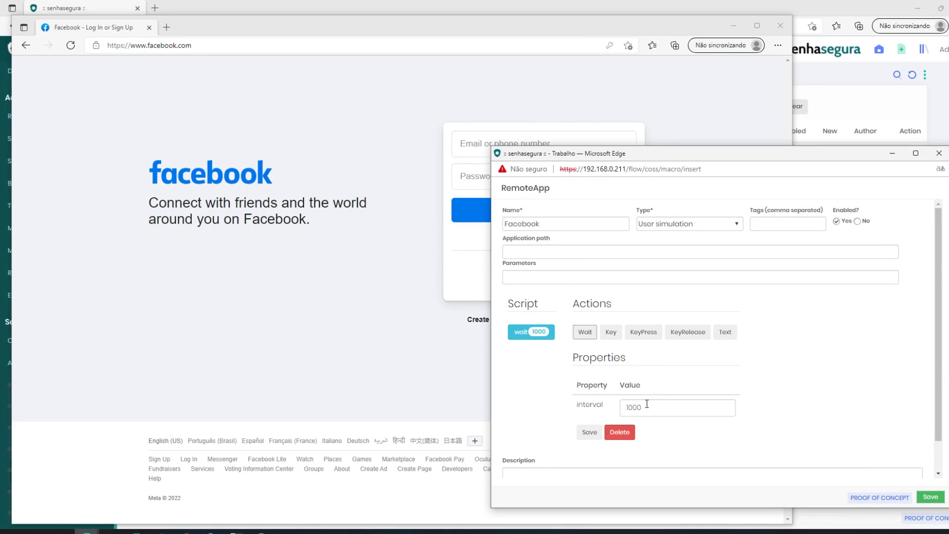
drag(646, 404, 627, 408)
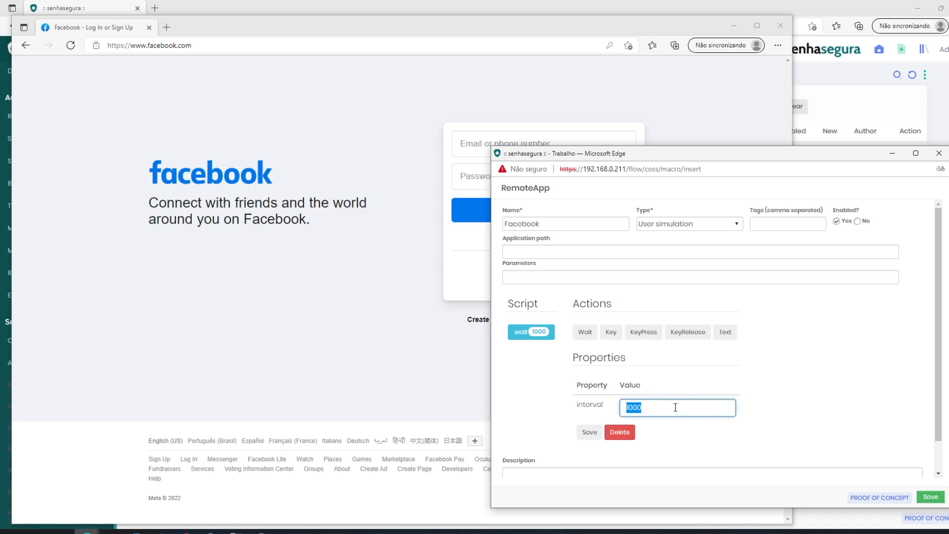
text(60000)
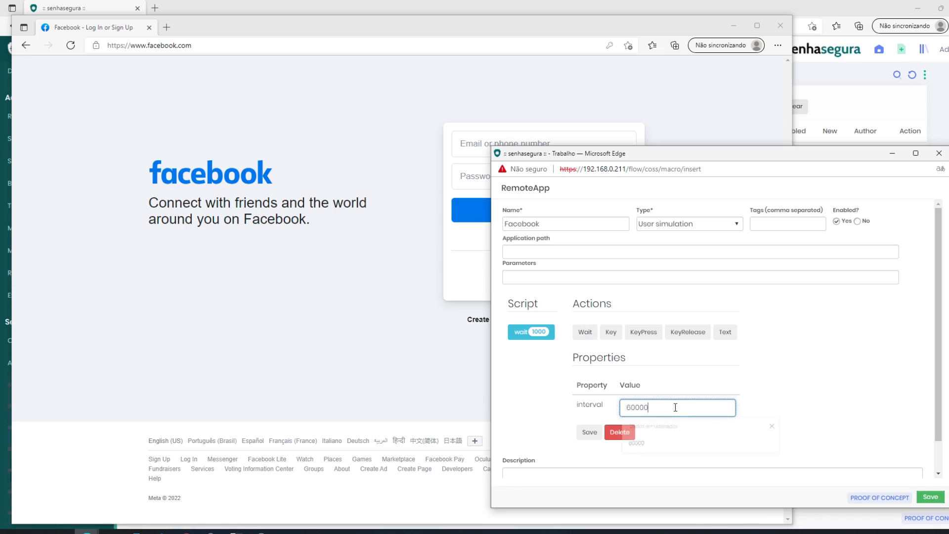
click(698, 436)
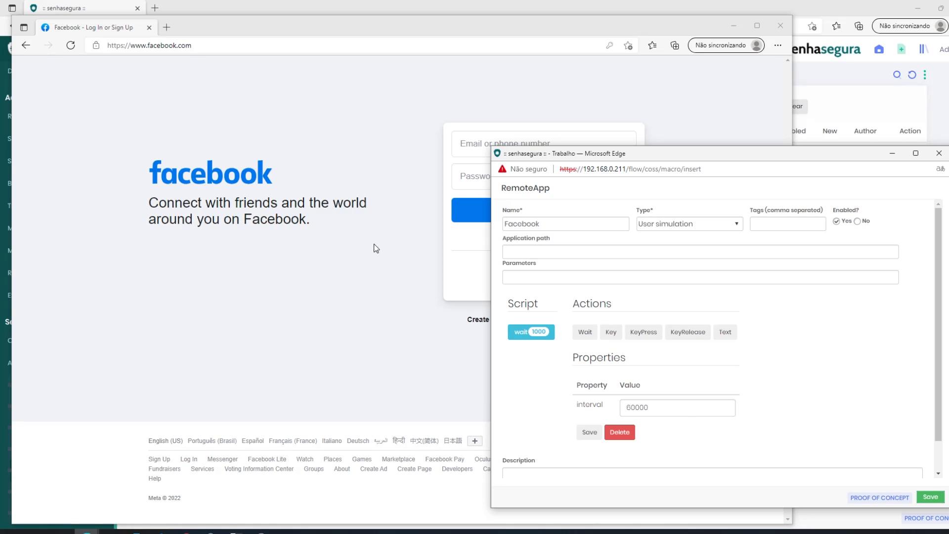
drag(794, 89, 483, 117)
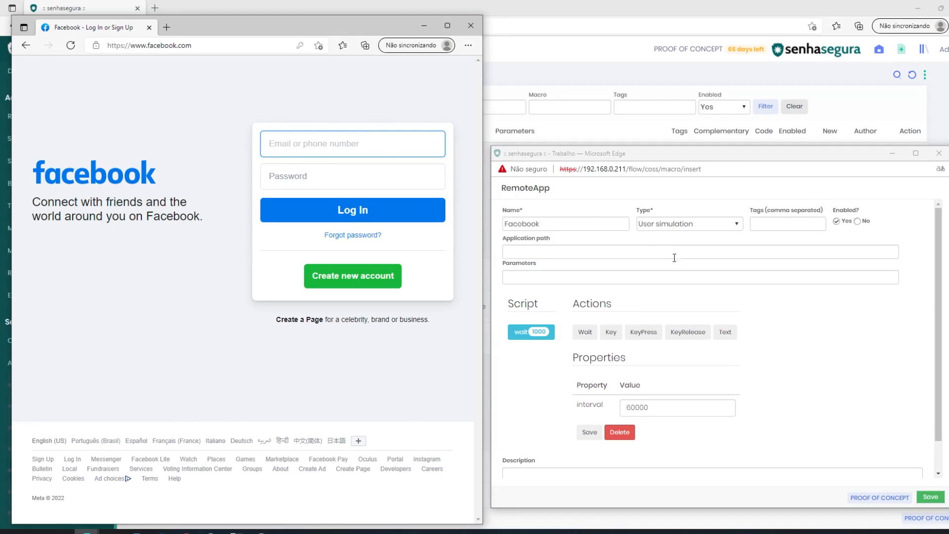
click(591, 433)
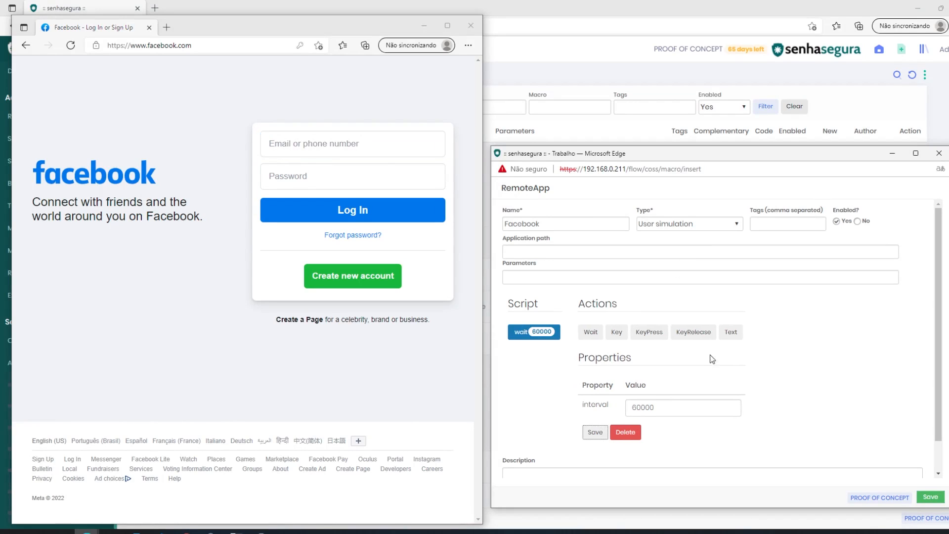
Add a Text action with the data [username] to the script.
click(725, 332)
double_click(693, 407)
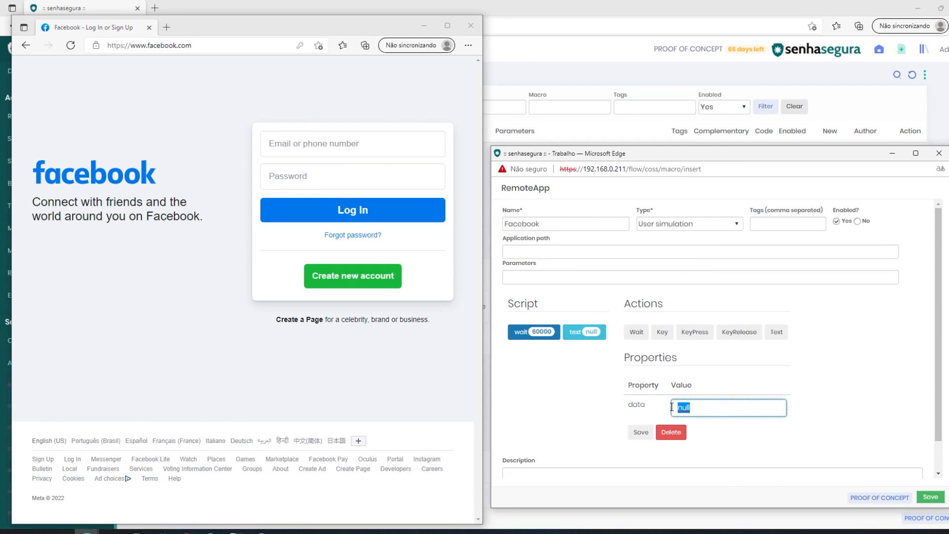
text([)
text(userda)
text(nam)
text(e])
click(642, 433)
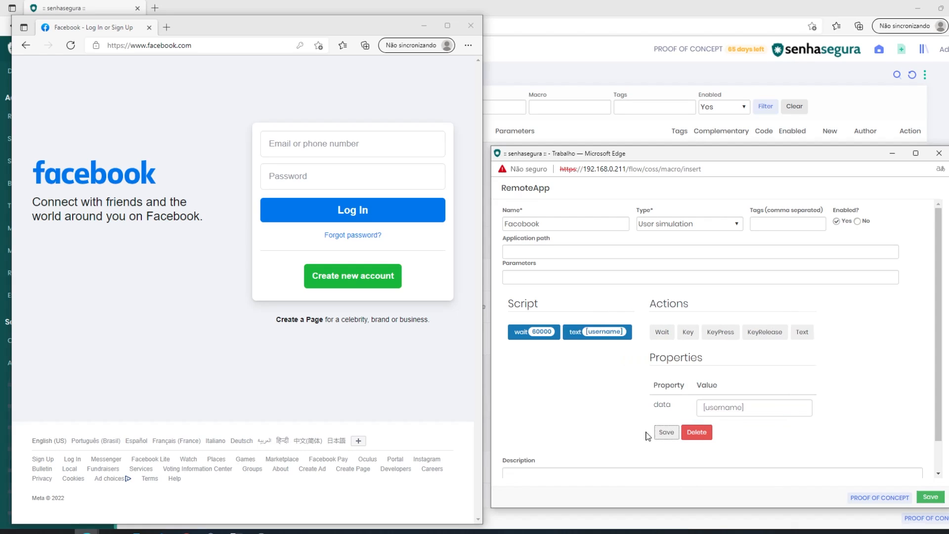
Test moving from the e-mail field to the password field with Tab on the login page, and add a KeyPress action for Tab to the script.
click(354, 146)
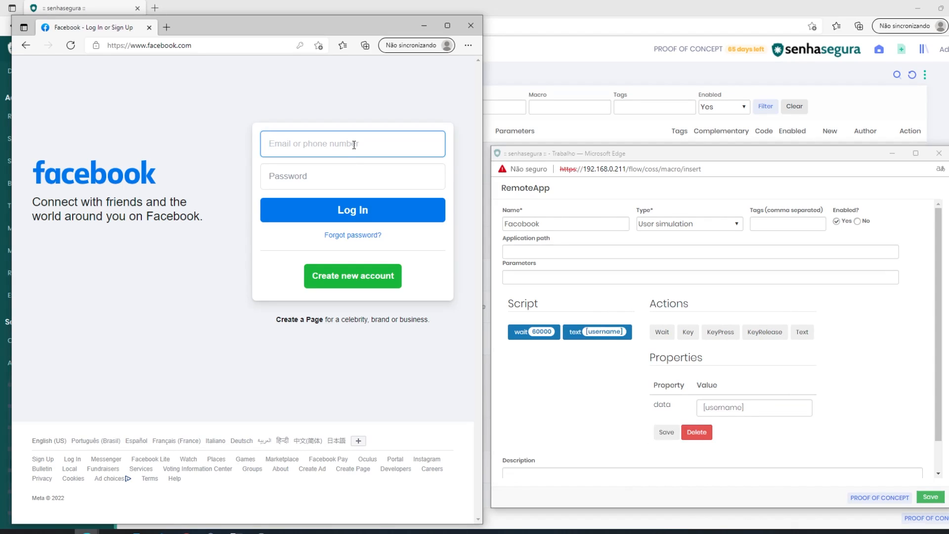
key(Tab)
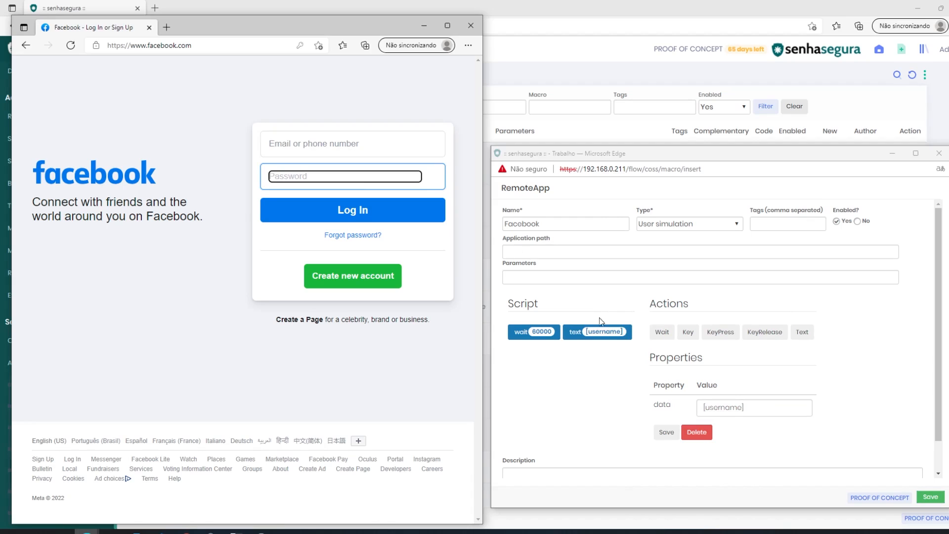
click(719, 334)
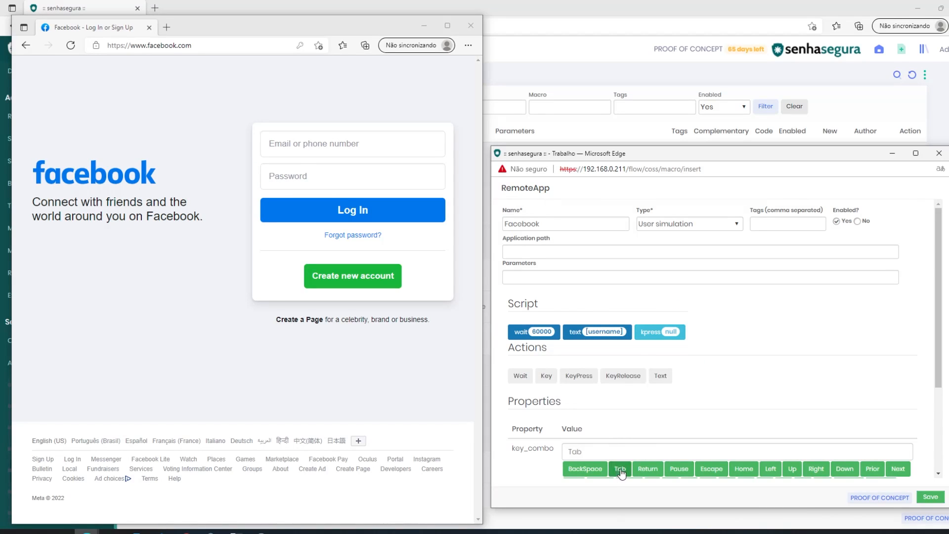
click(620, 468)
scroll(569, 425, down, 1)
click(526, 402)
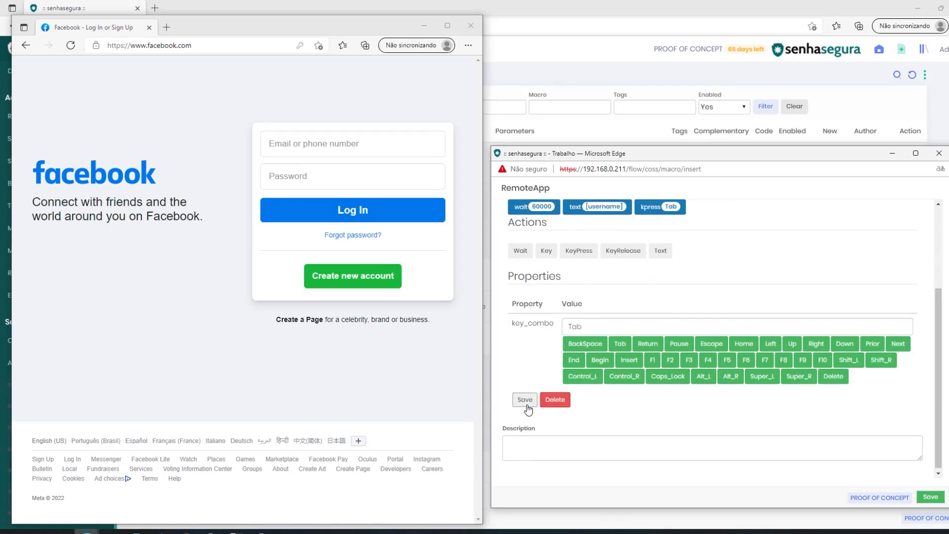
Add a Wait action with an interval of 1000 and place it before the Tab key press in the script.
click(360, 180)
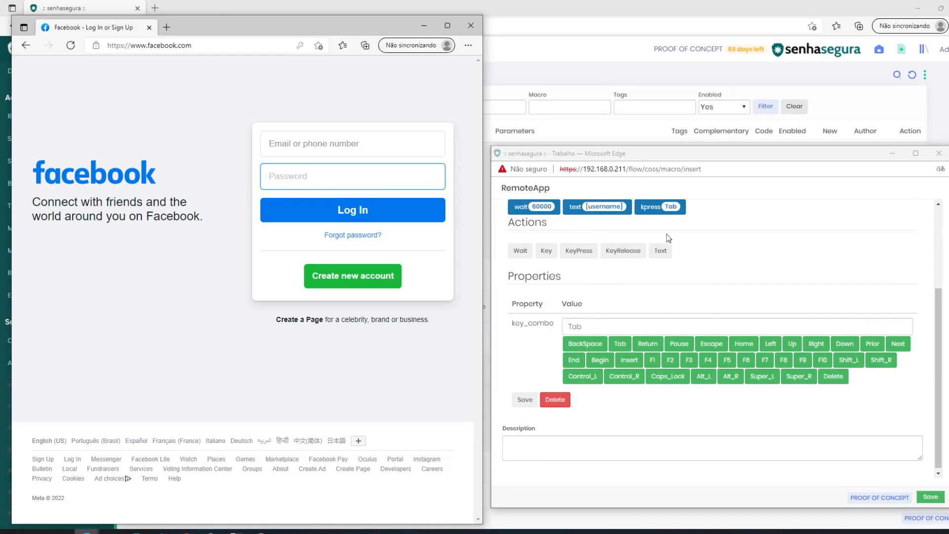
click(520, 250)
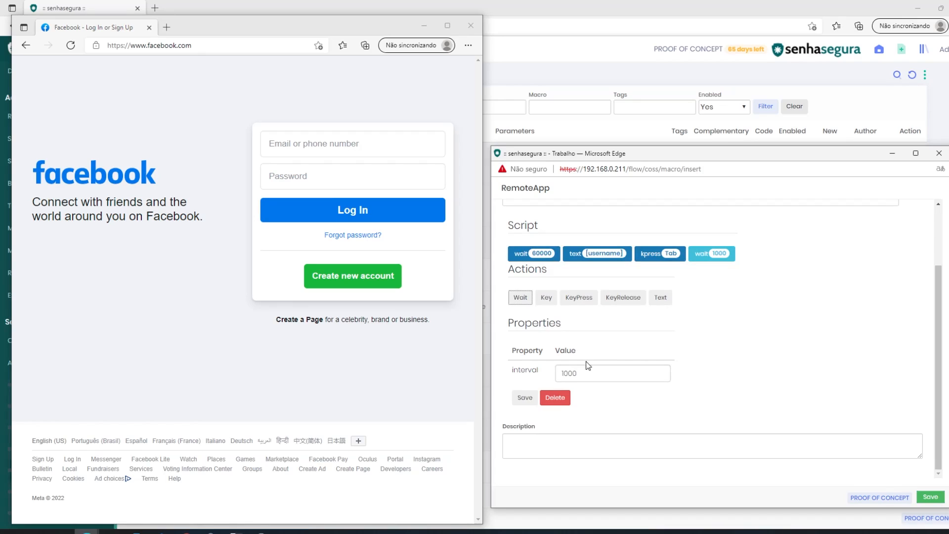
click(525, 397)
drag(707, 261, 647, 258)
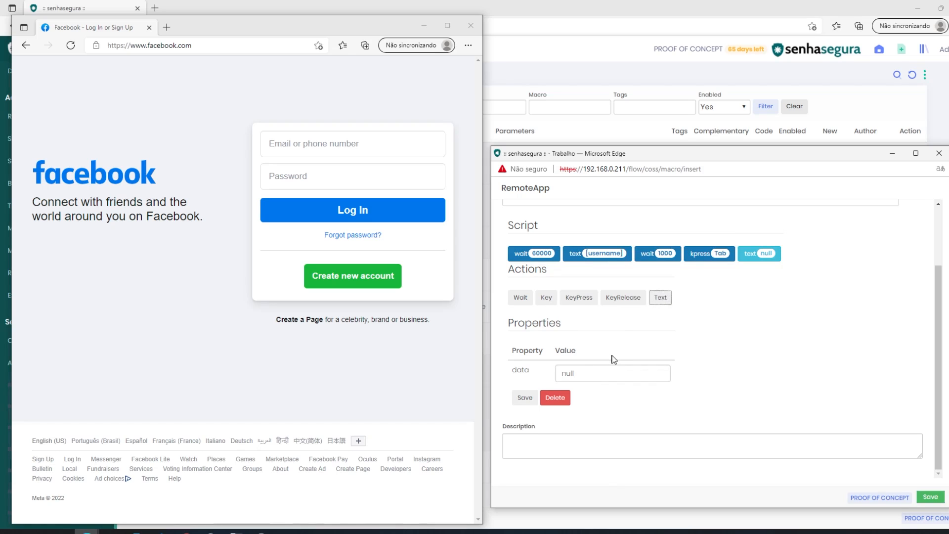
Set the new Text action's data to [password] and add a Wait action with an interval of 1000 after it.
double_click(594, 377)
key(BackSpace)
text([password])
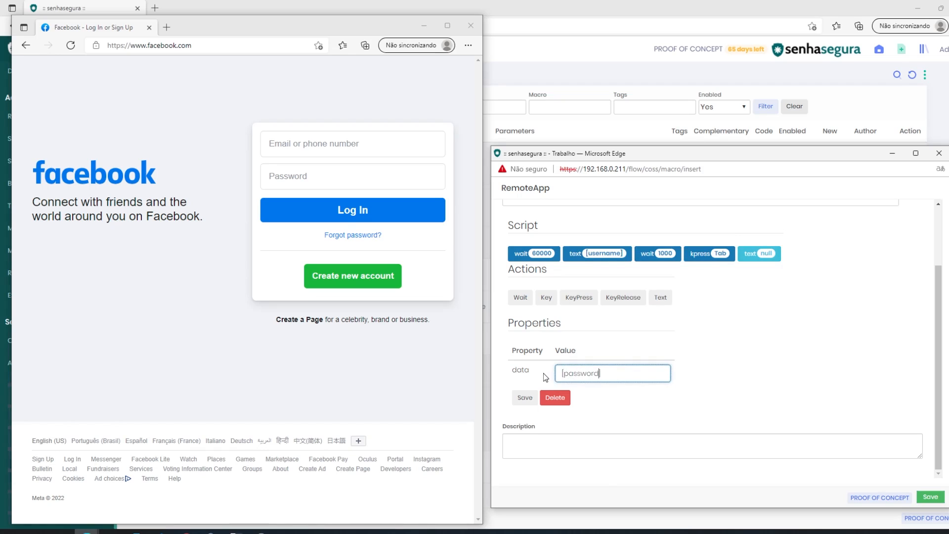
click(525, 398)
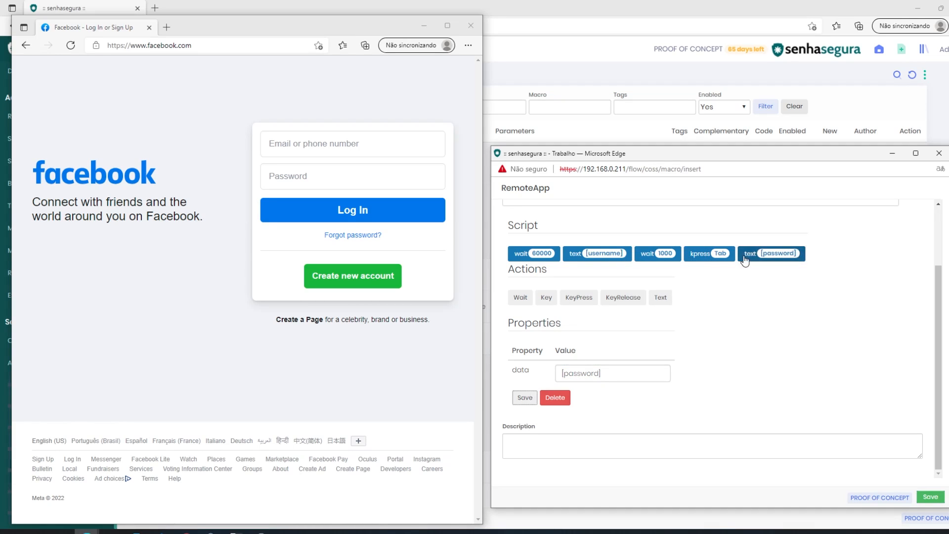
click(521, 298)
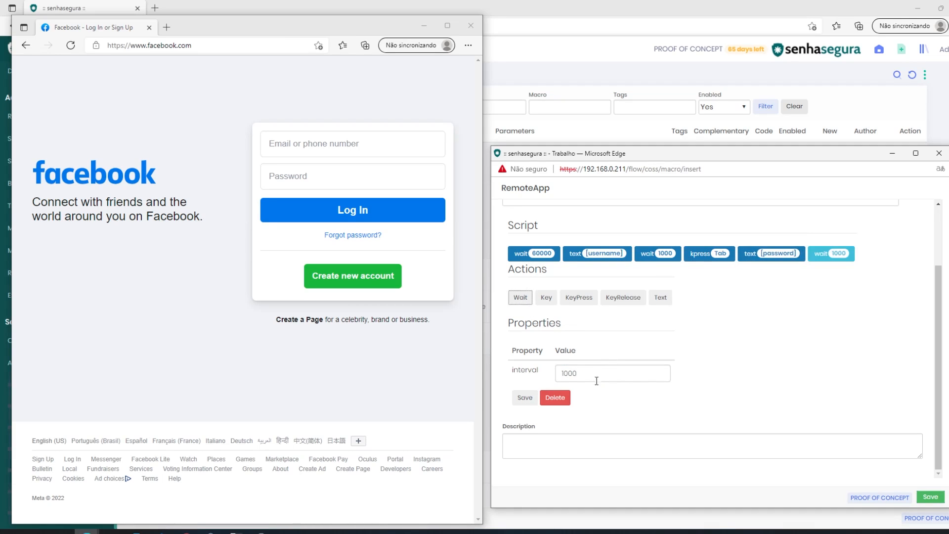
click(525, 398)
Enter test characters in the Facebook password field and test moving focus from there to the Log In button with Tab.
click(296, 175)
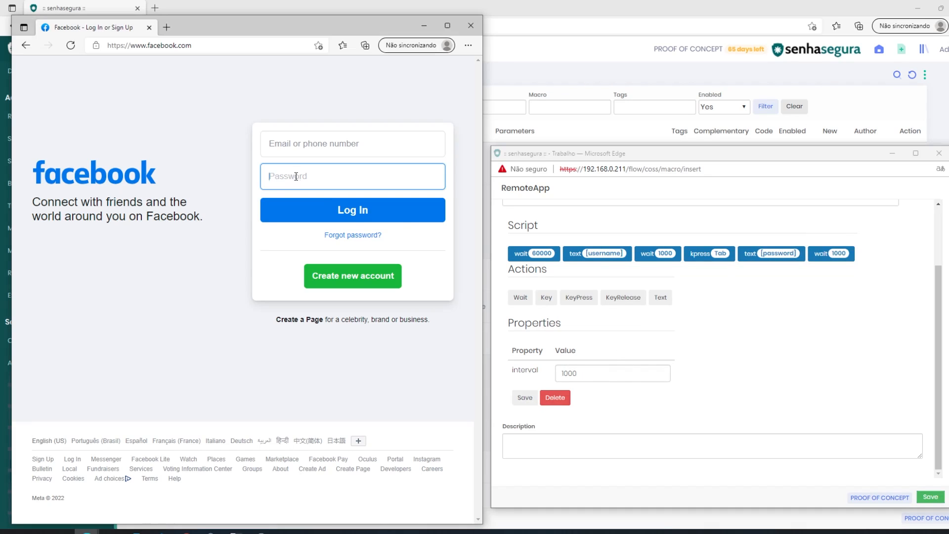
text(••)
key(Tab)
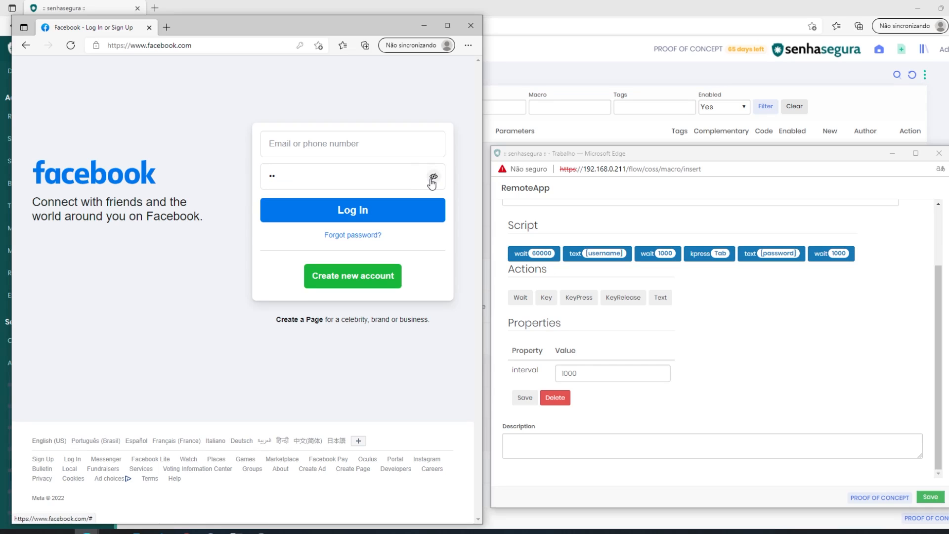
key(Tab)
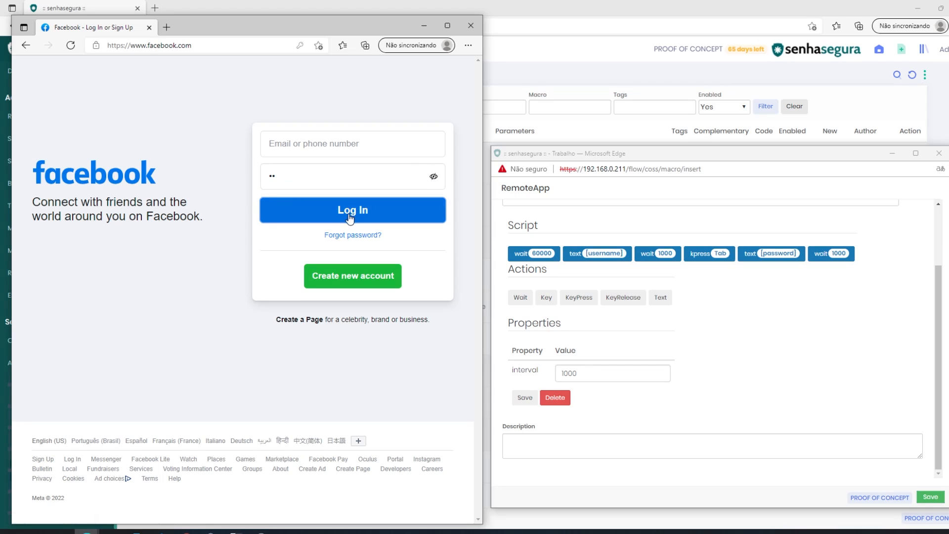
click(723, 337)
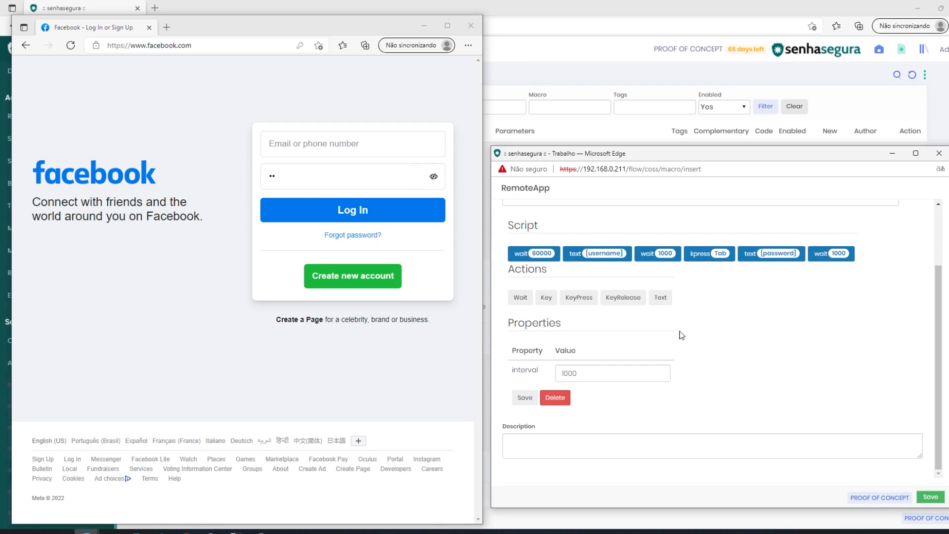
Add two KeyPress actions for Tab to the end of the script.
click(579, 297)
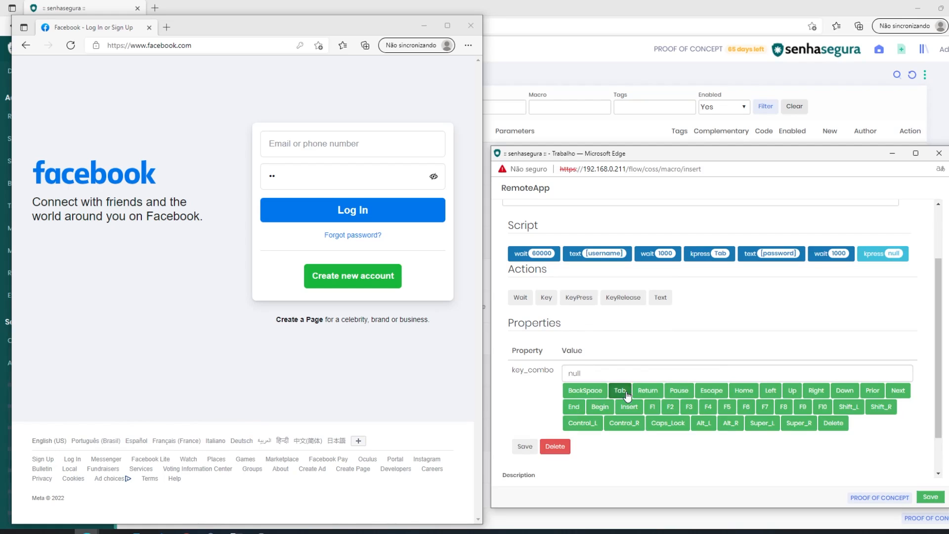
click(531, 443)
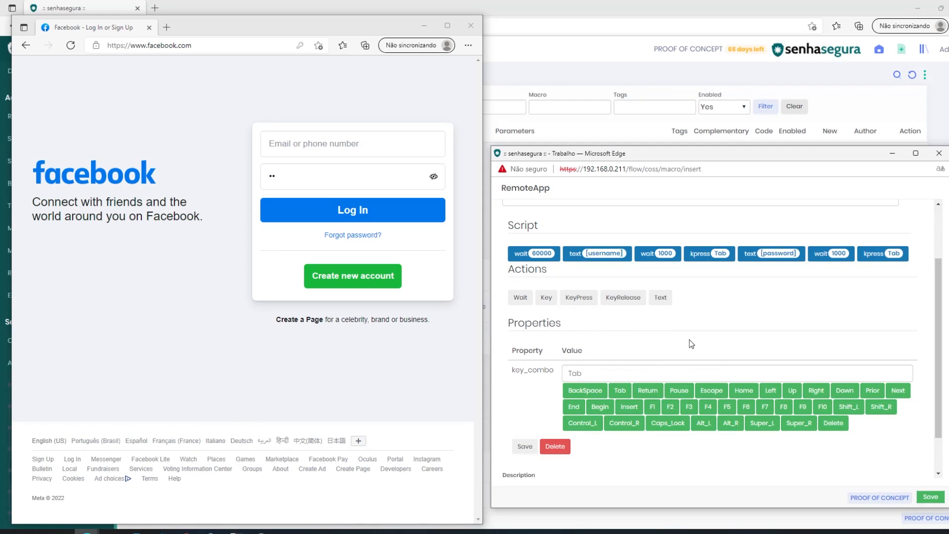
click(579, 297)
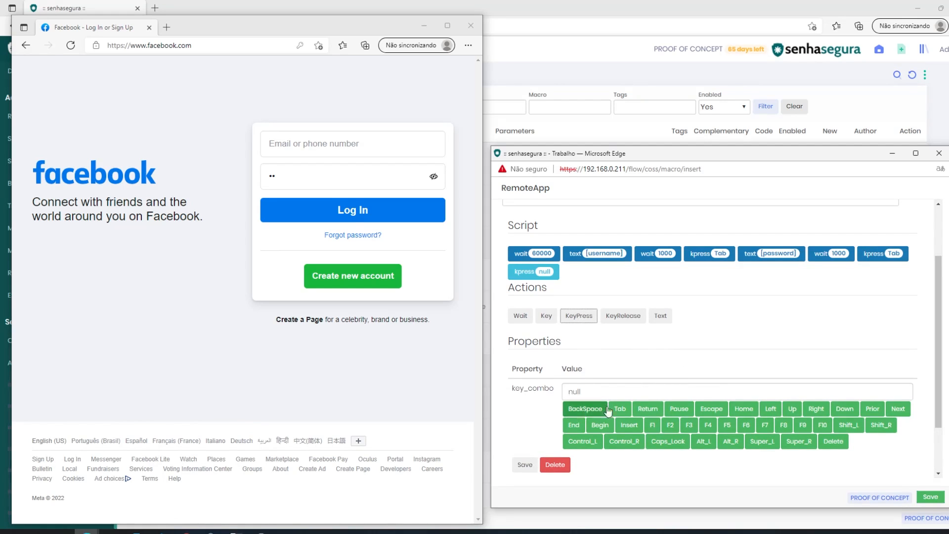
click(618, 409)
click(525, 465)
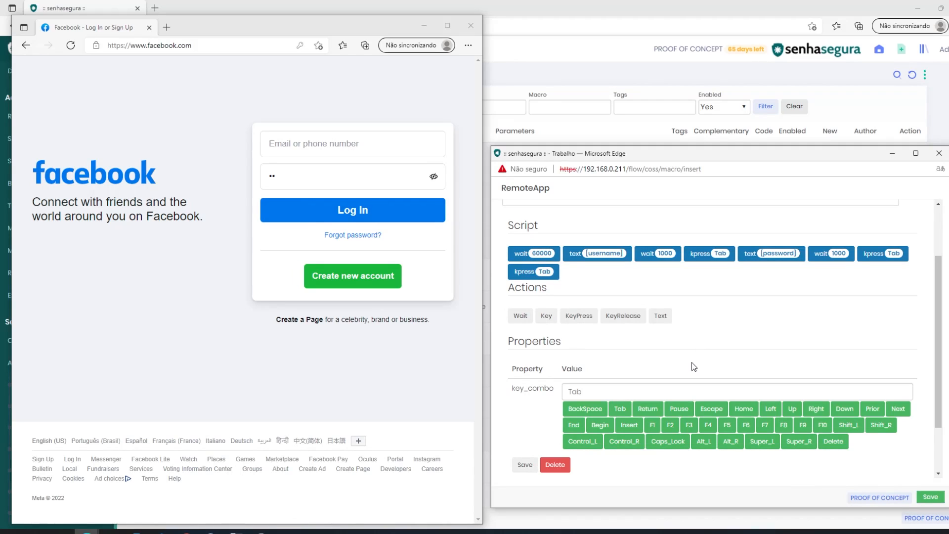
Add a KeyPress action for Return, followed by a Wait action with an interval of 500, to the end of the script.
click(568, 318)
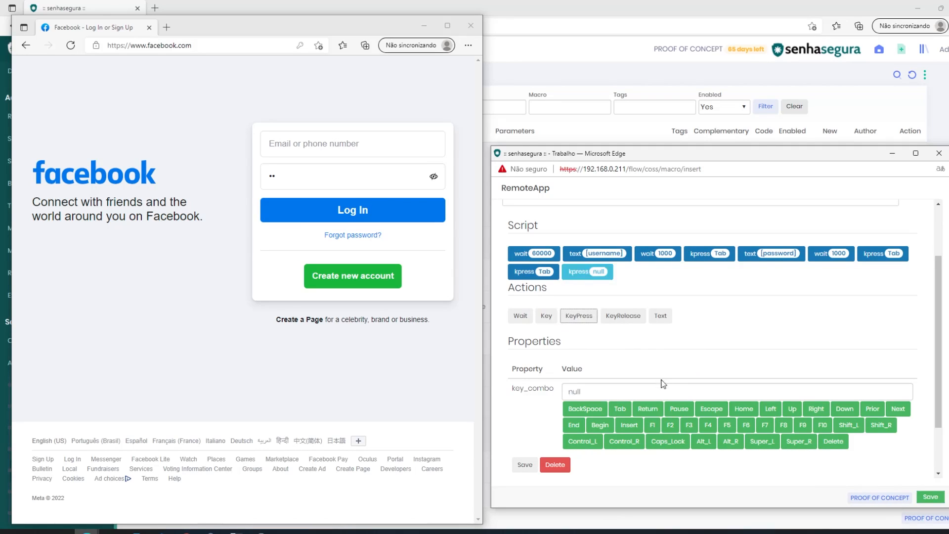
click(645, 409)
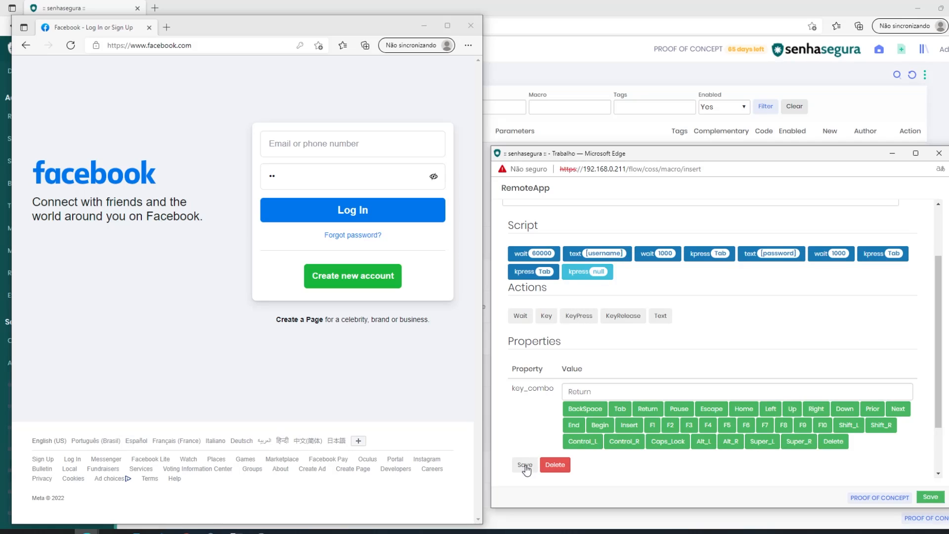
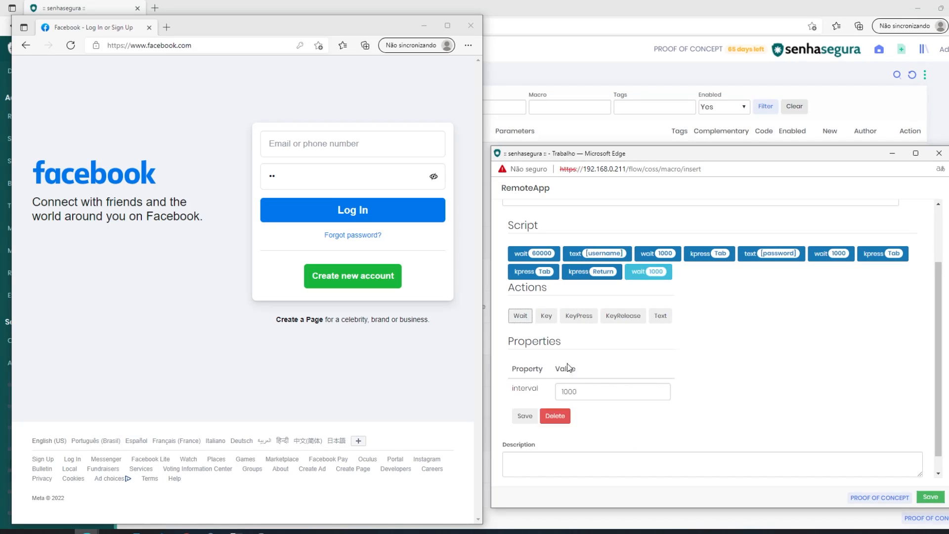
drag(583, 394, 539, 392)
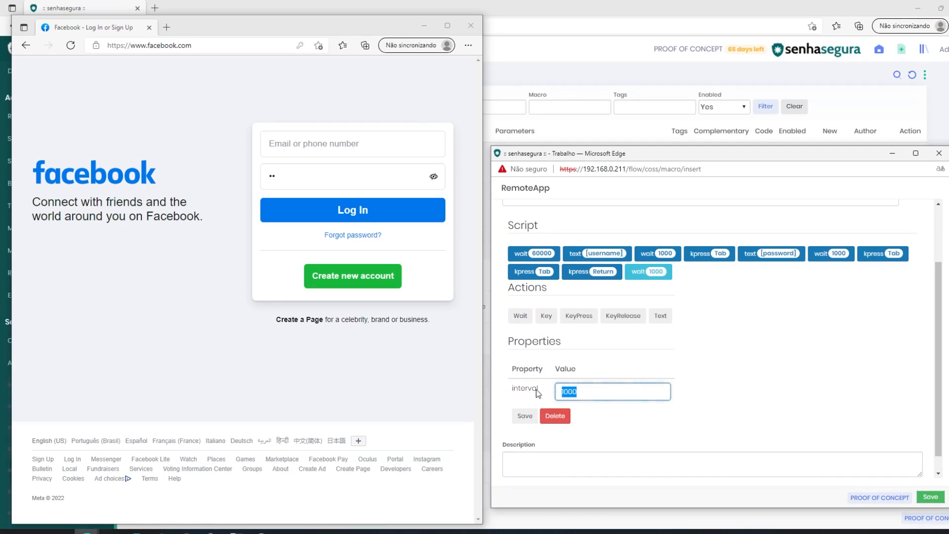
text(500)
click(525, 415)
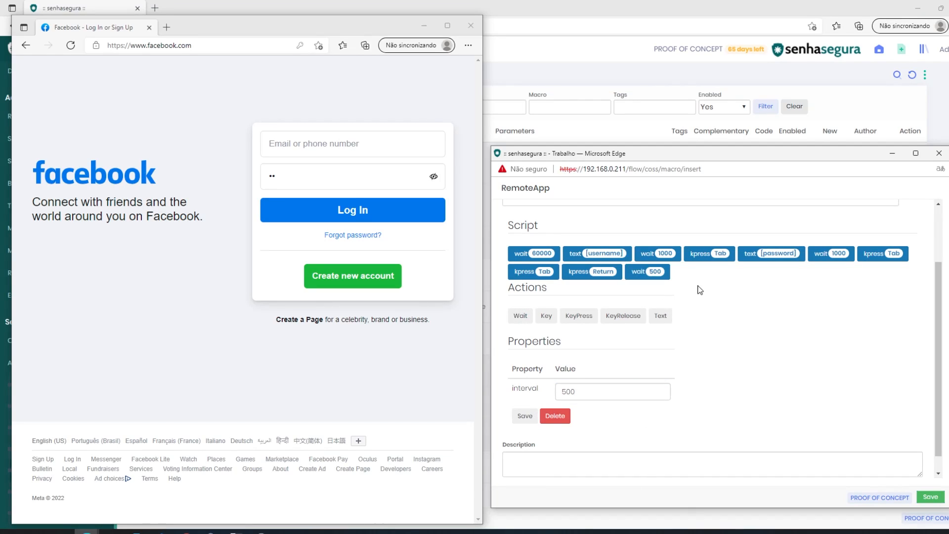
Save the RemoteApp macro, then minimize the Facebook window to check the macro's entry in the RemoteApp list.
click(931, 497)
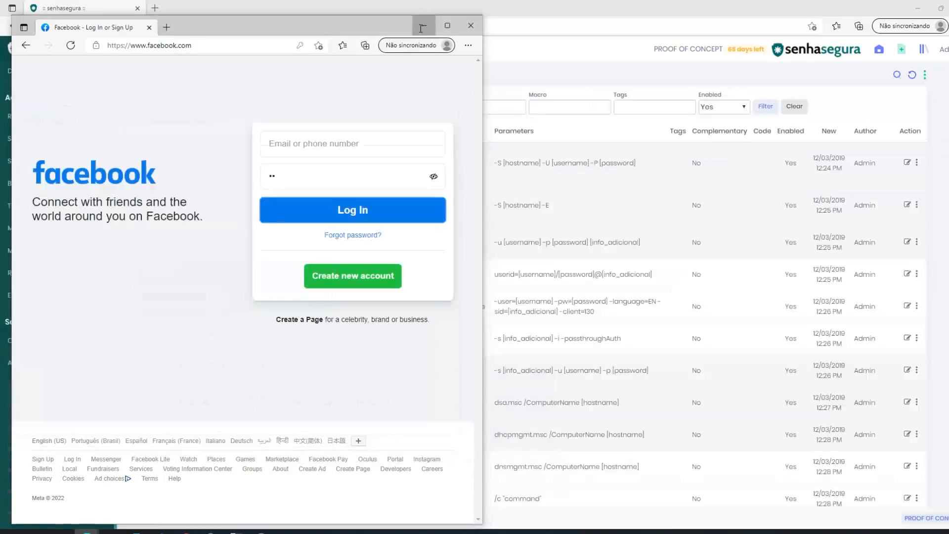
click(421, 28)
scroll(439, 350, down, 5)
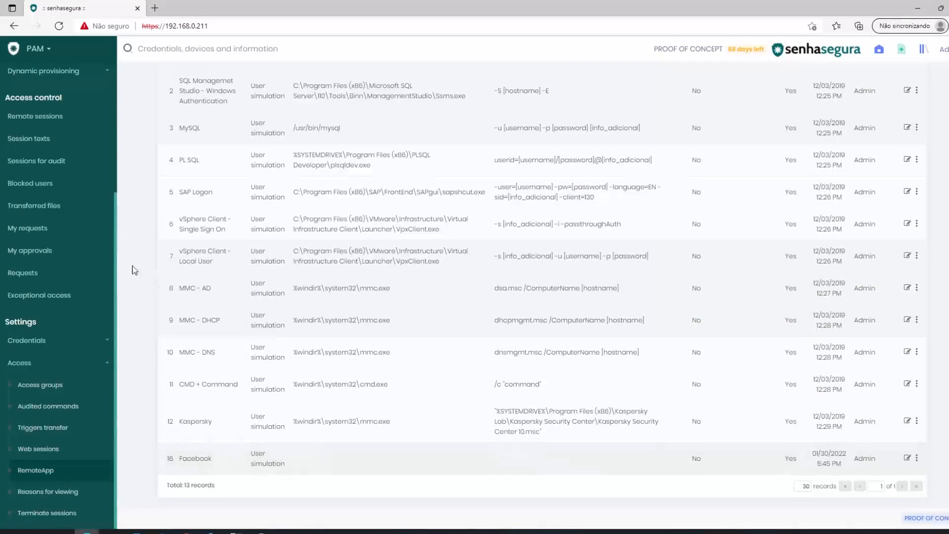
From the list of all access credentials, open the Facebook credential's session settings for editing.
scroll(39, 134, up, 4)
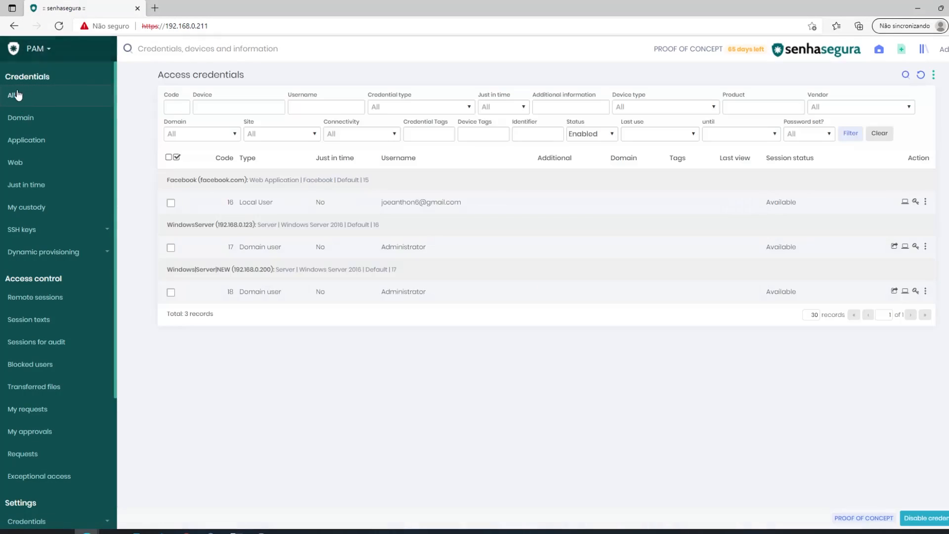
click(925, 202)
click(888, 259)
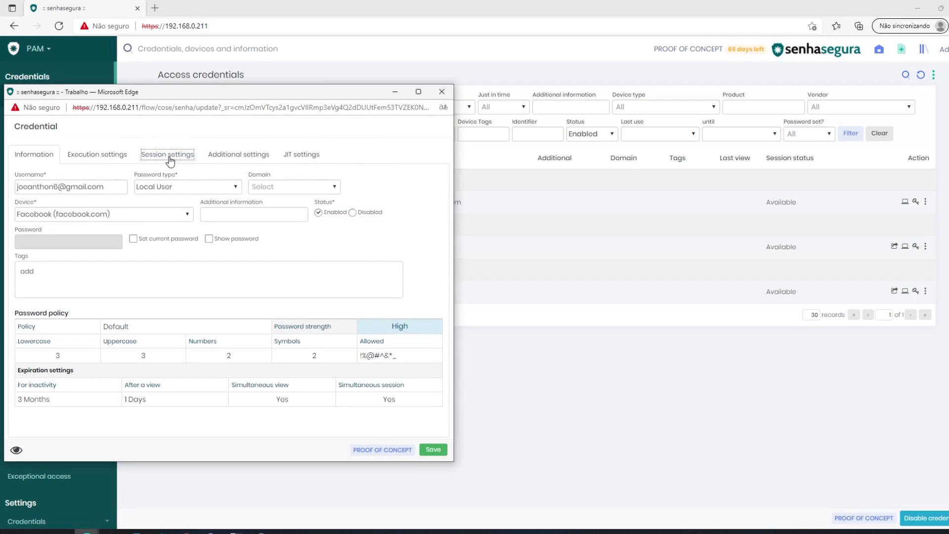
click(167, 156)
Add the Facebook automation macro with HTTPS connectivity to the credential and save it.
click(112, 225)
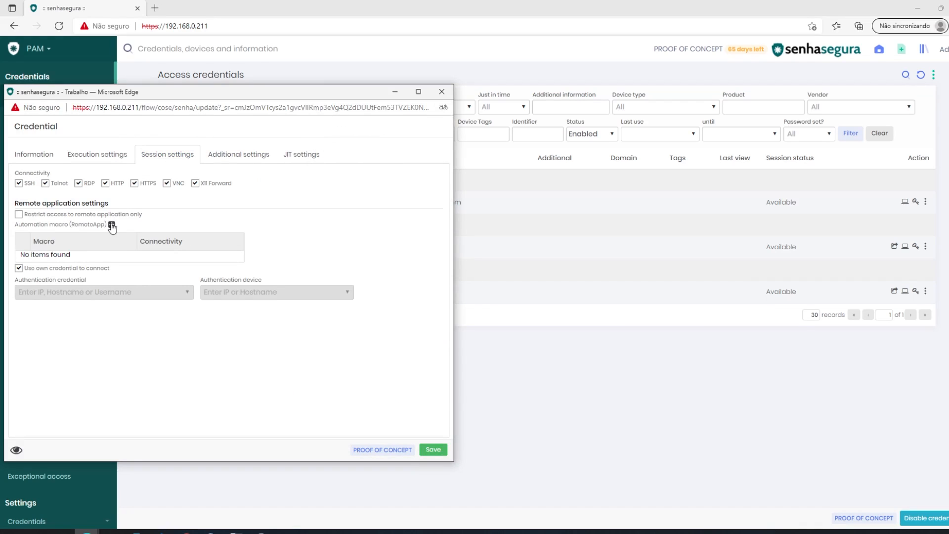
click(119, 257)
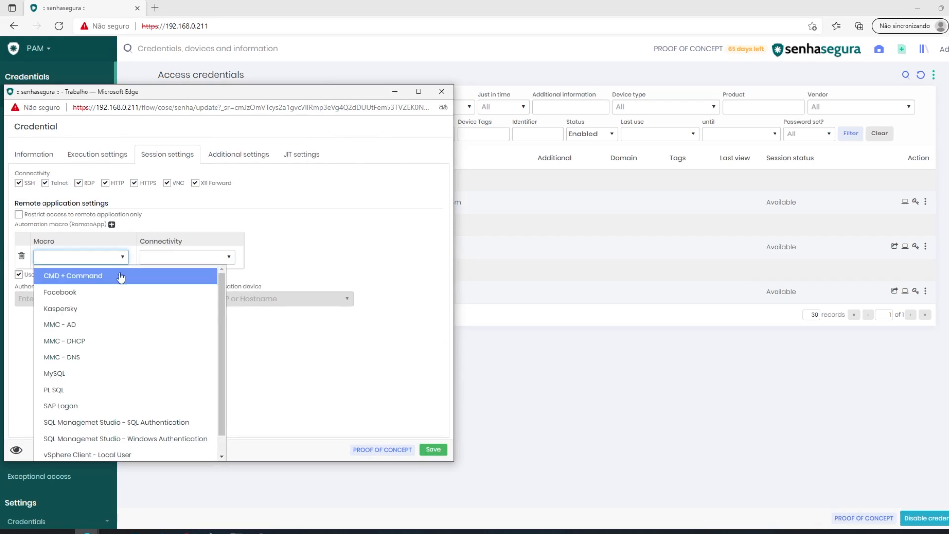
click(98, 292)
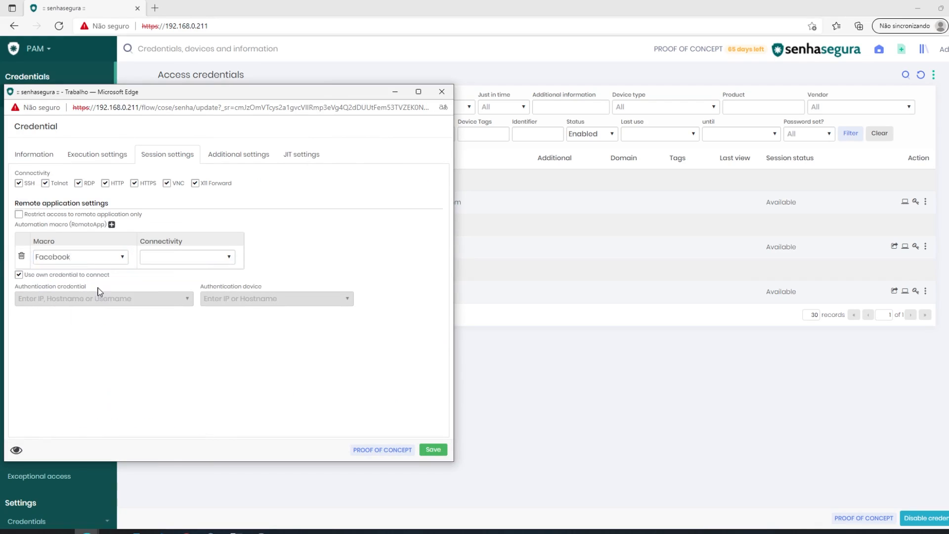
click(228, 258)
click(196, 340)
click(433, 451)
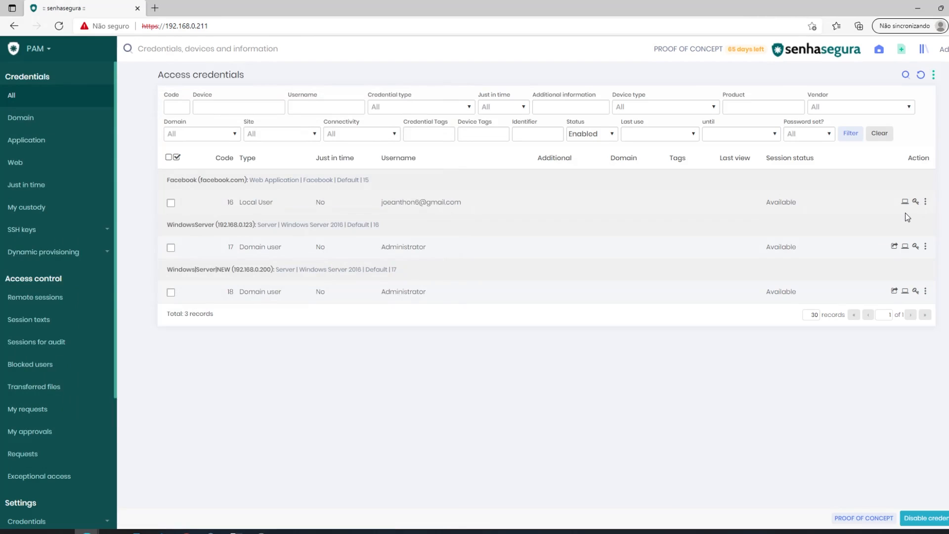
Start a new session for the Facebook credential using the Facebook macro.
click(905, 203)
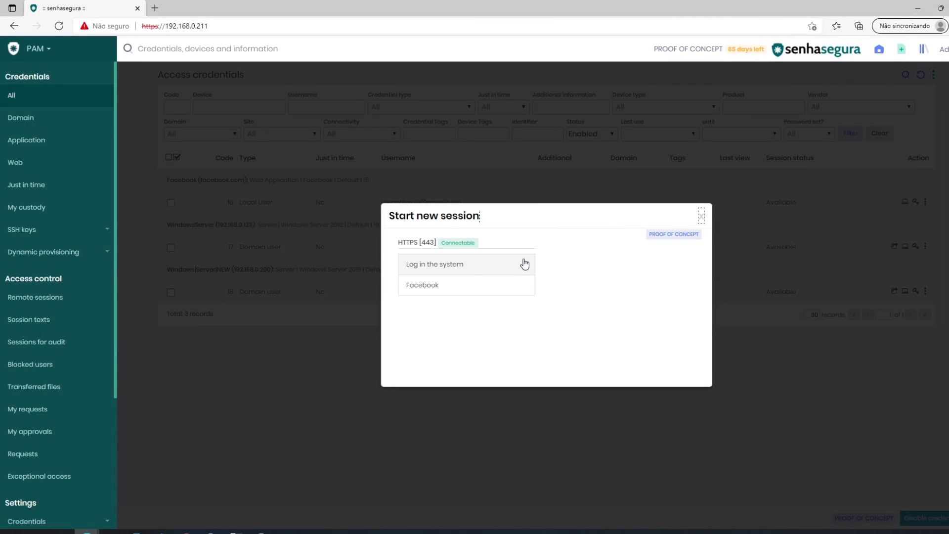
click(450, 288)
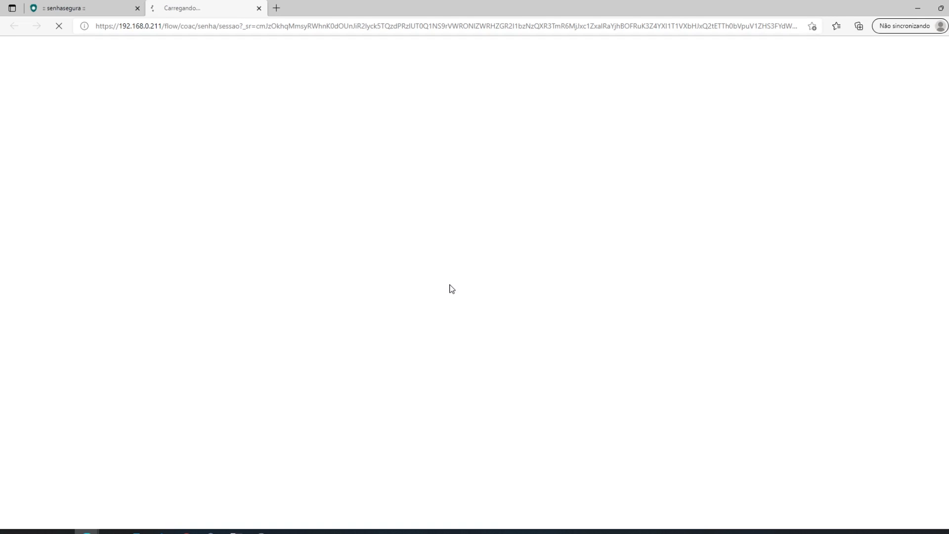